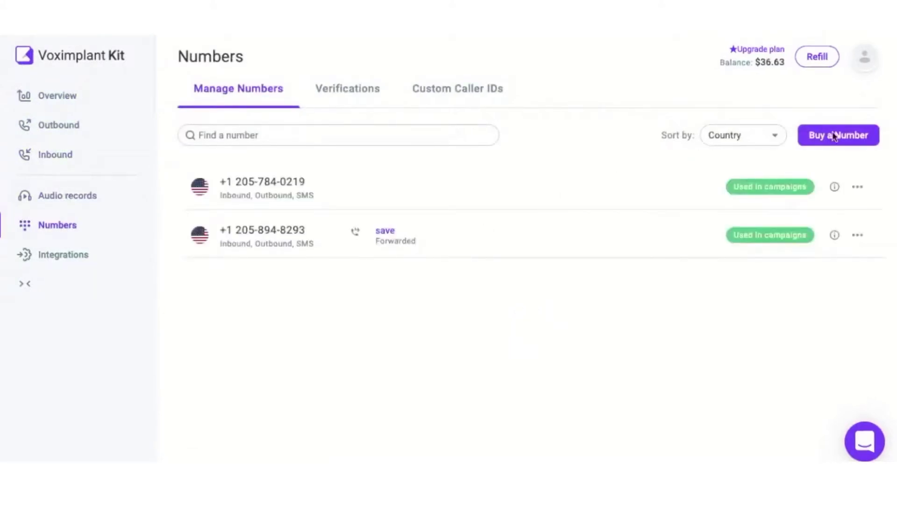
- Sign in, open the inbound 'calls from SIP' scenario and copy its SIP URI
left_click(813, 139)
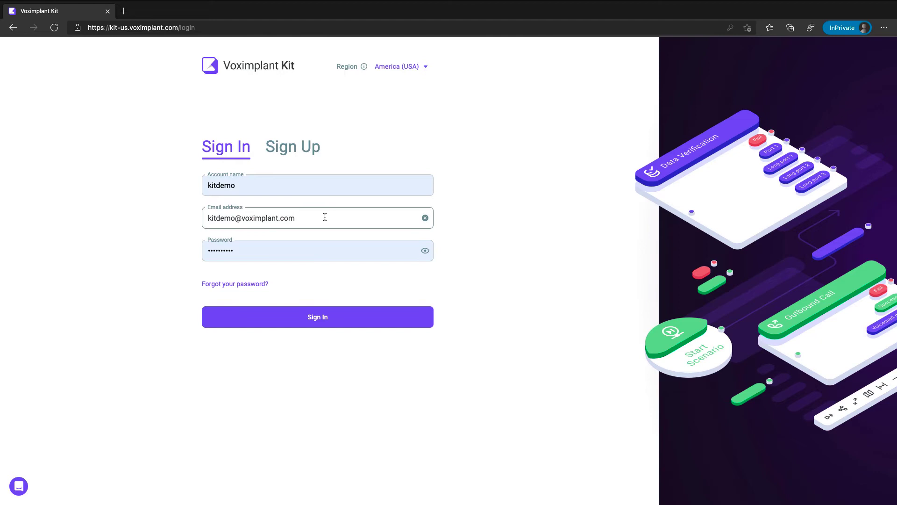
left_click(337, 325)
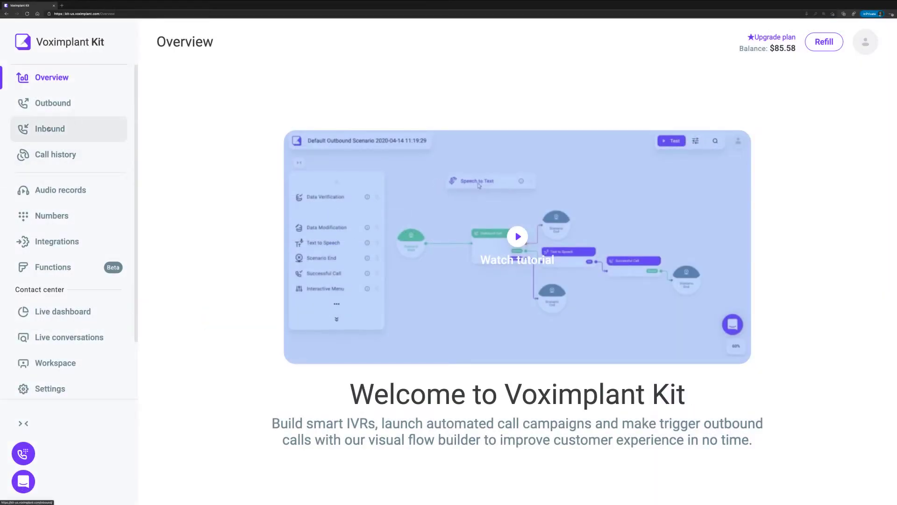
left_click(49, 129)
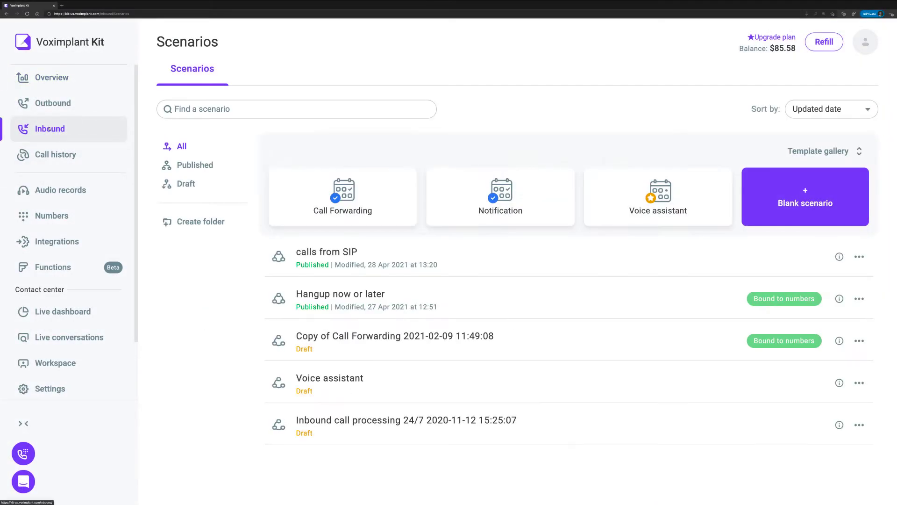
left_click(329, 253)
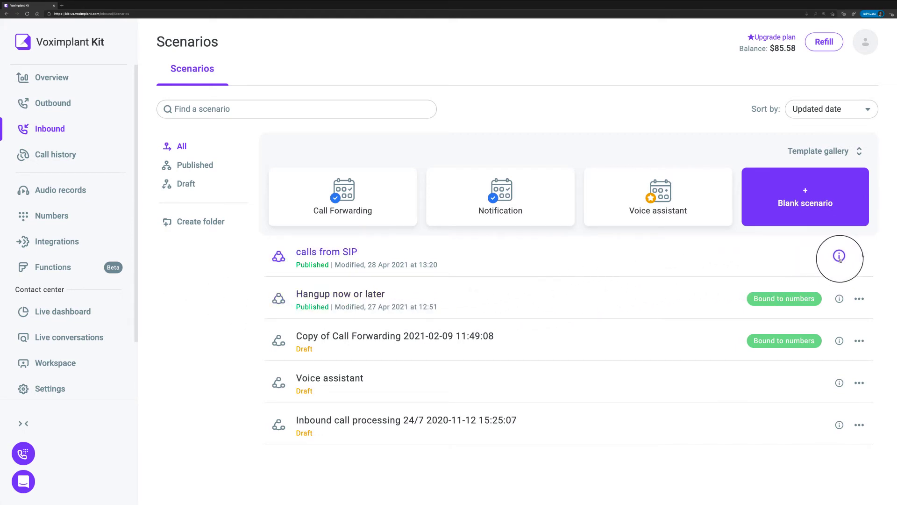
mouse_move(840, 259)
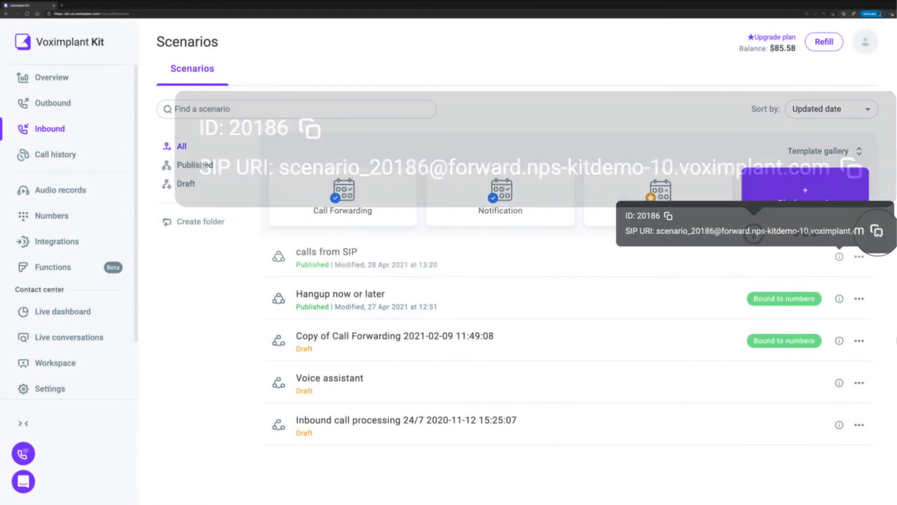
left_click(877, 231)
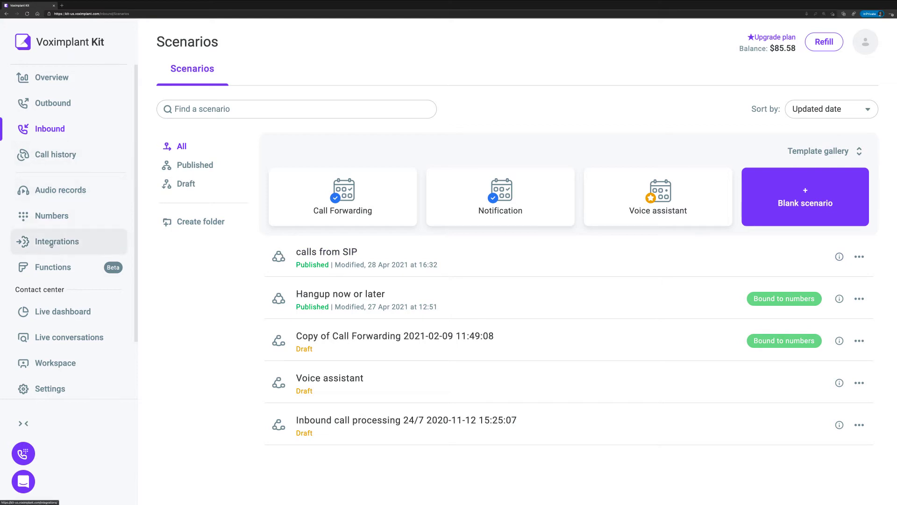
- Add 100.100.100.100 to the SIP Whitelist under Integrations
left_click(51, 245)
left_click(325, 70)
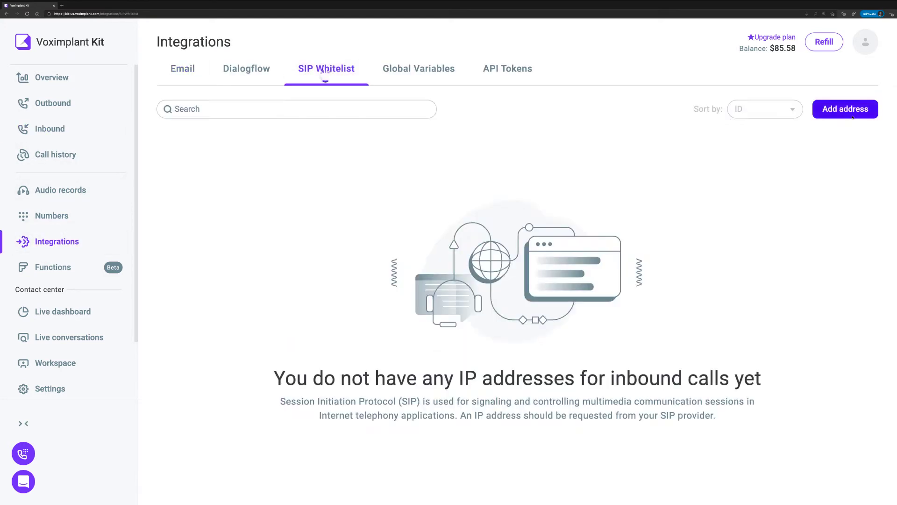
left_click(852, 115)
left_click(539, 216)
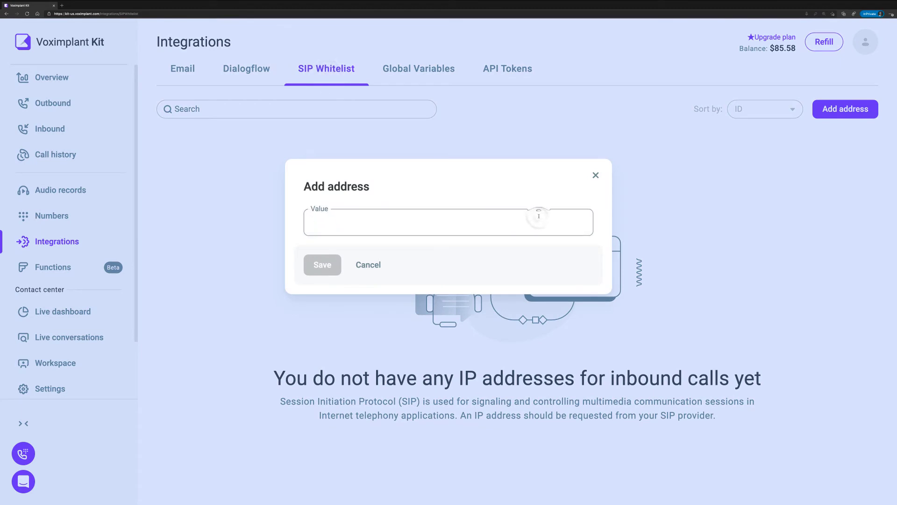
type("100.100.10")
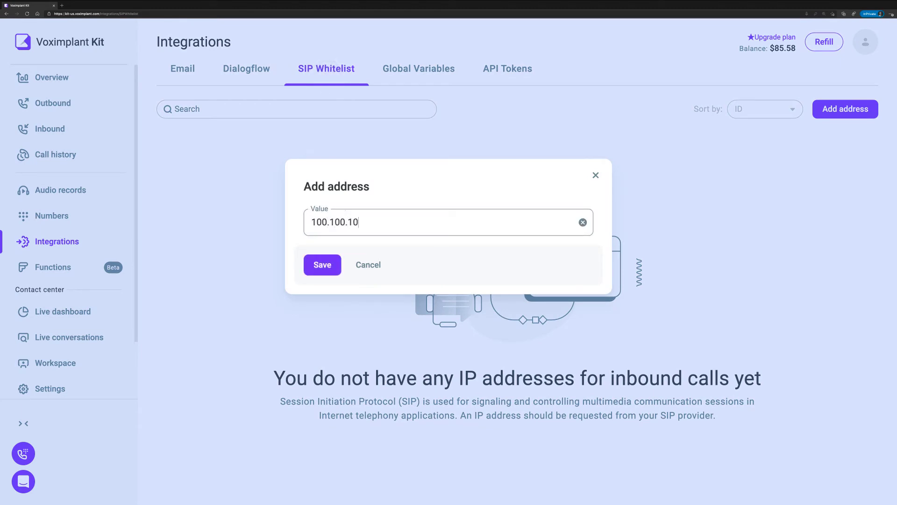
type("0.100")
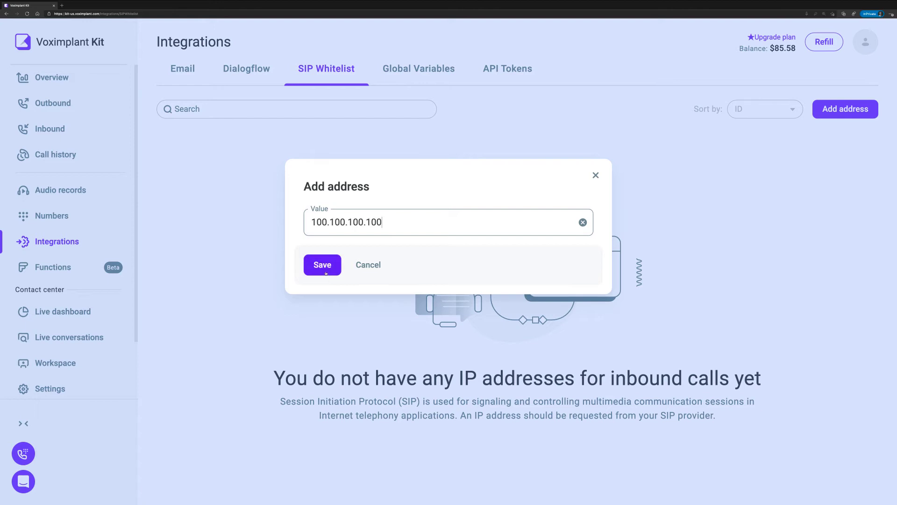
left_click(322, 265)
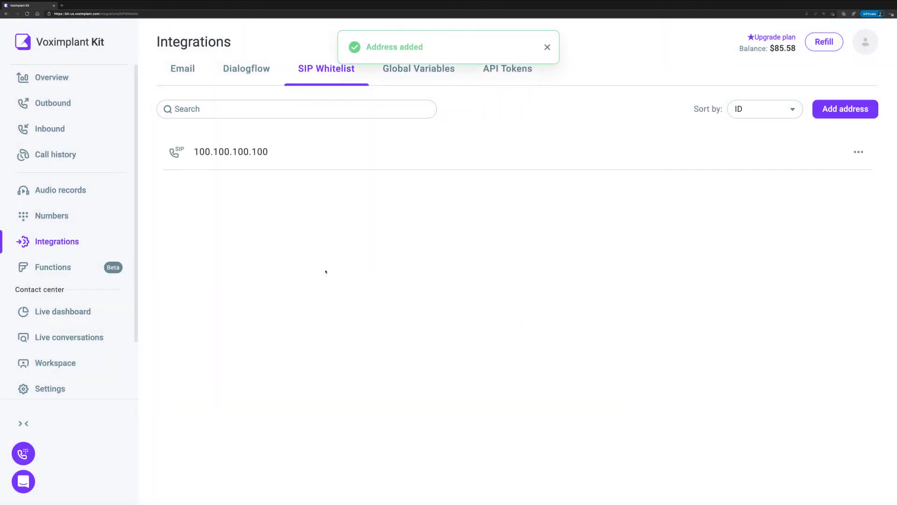
- Add the 100.10.100.0/24 subnet to the SIP Whitelist
left_click(846, 109)
left_click(464, 226)
type("100")
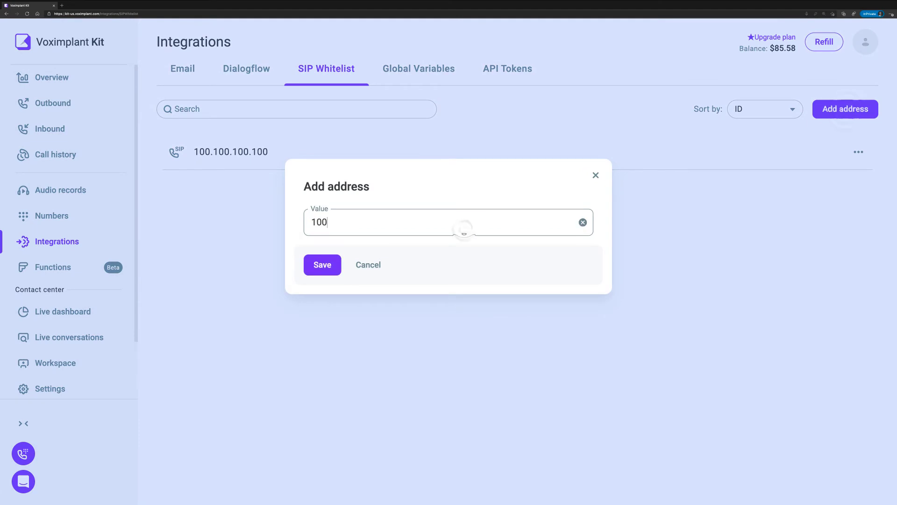
type(".10.100.0/24")
left_click(330, 267)
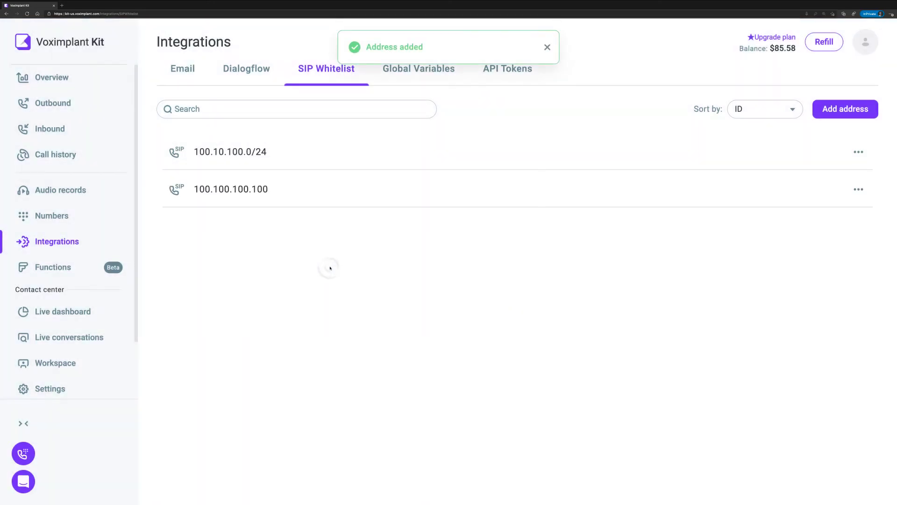
- Enter 0.0.0.0 as a third address, then discard it without saving
left_click(846, 109)
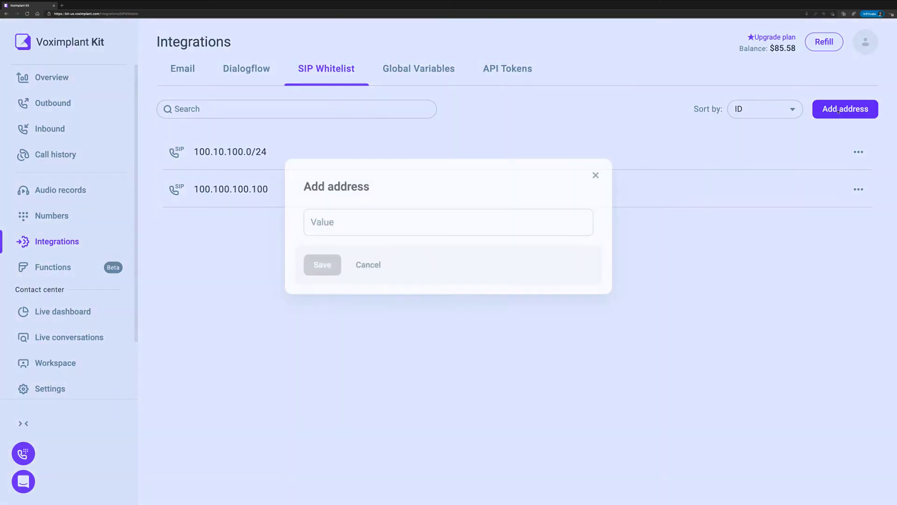
left_click(562, 222)
type("0.0.0.")
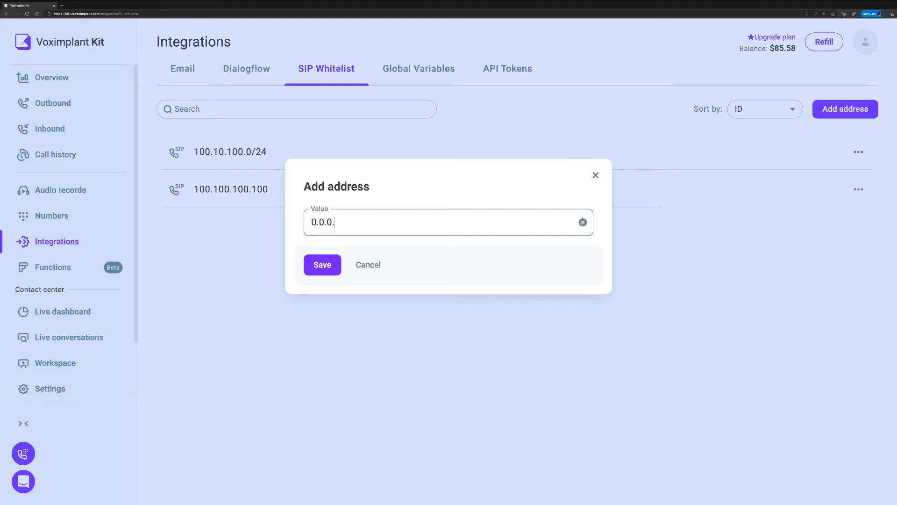
type("0/0")
left_click(368, 267)
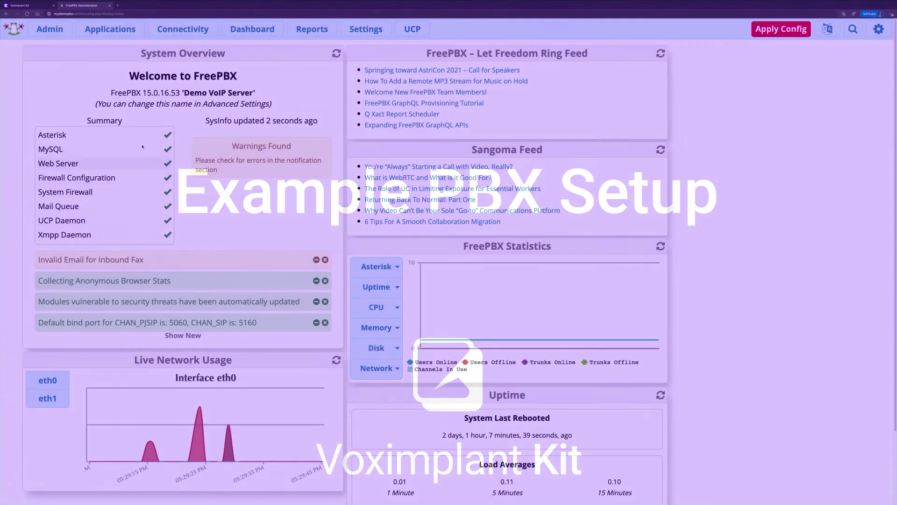
- Start a custom trunk named voximplant_kit with outbound caller ID demopbx and set its maximum channels
left_click(183, 29)
left_click(180, 140)
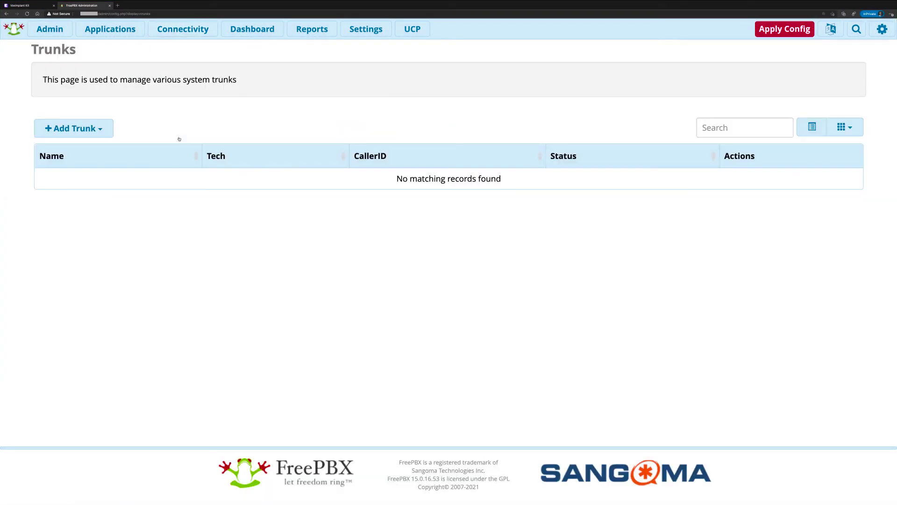
left_click(104, 133)
left_click(99, 241)
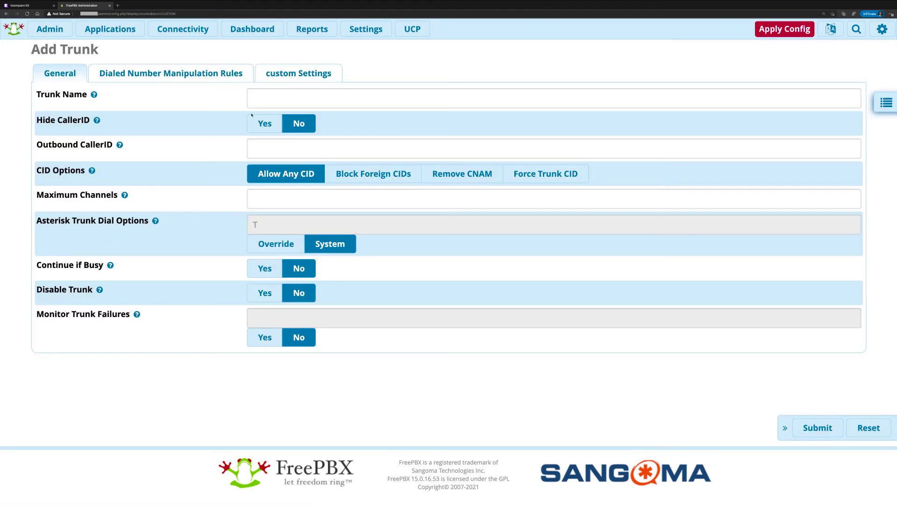
left_click(265, 100)
type("voxim")
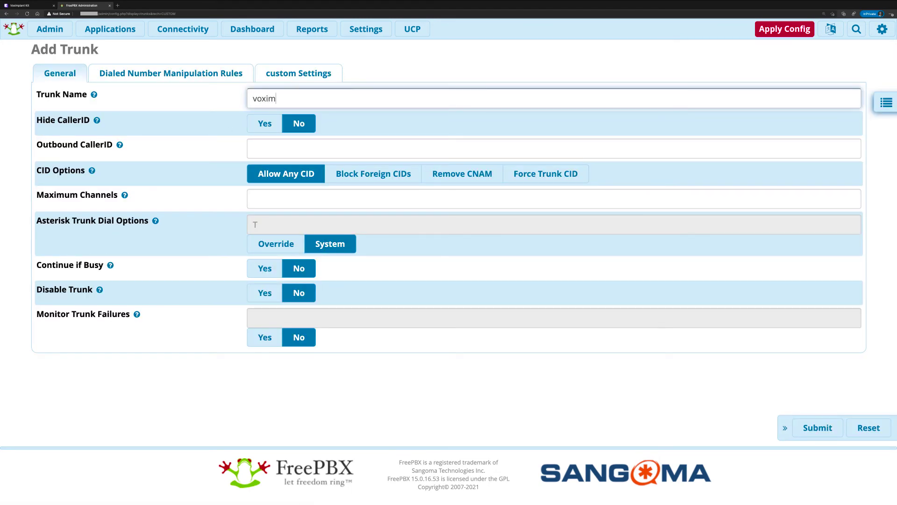
type("plant_kit")
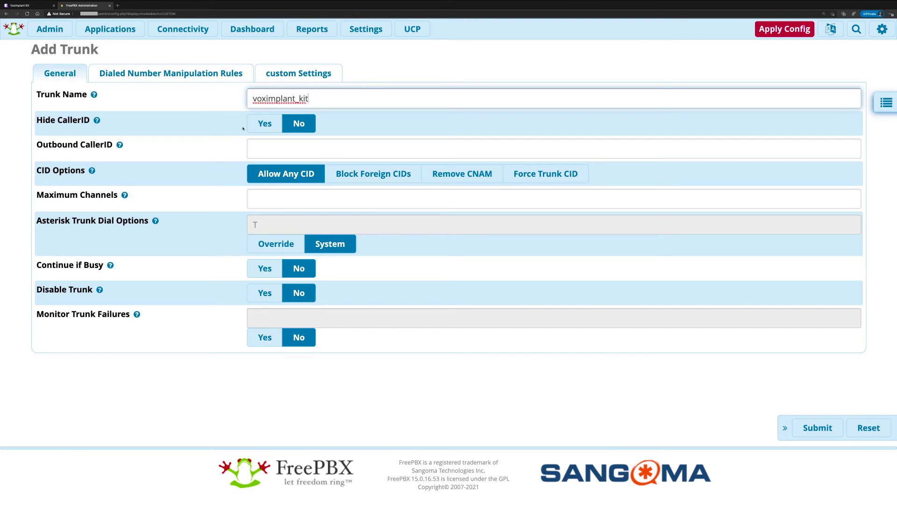
left_click(266, 145)
type("demo")
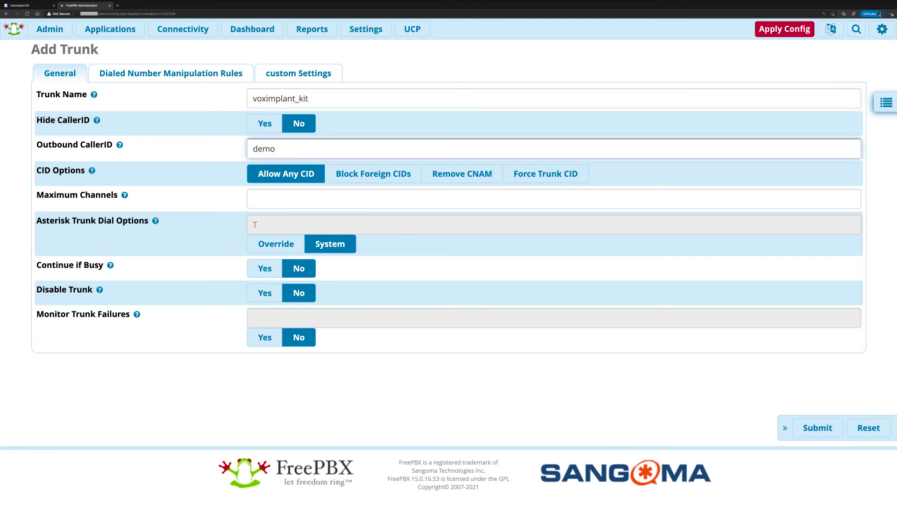
type("pbx")
left_click(264, 202)
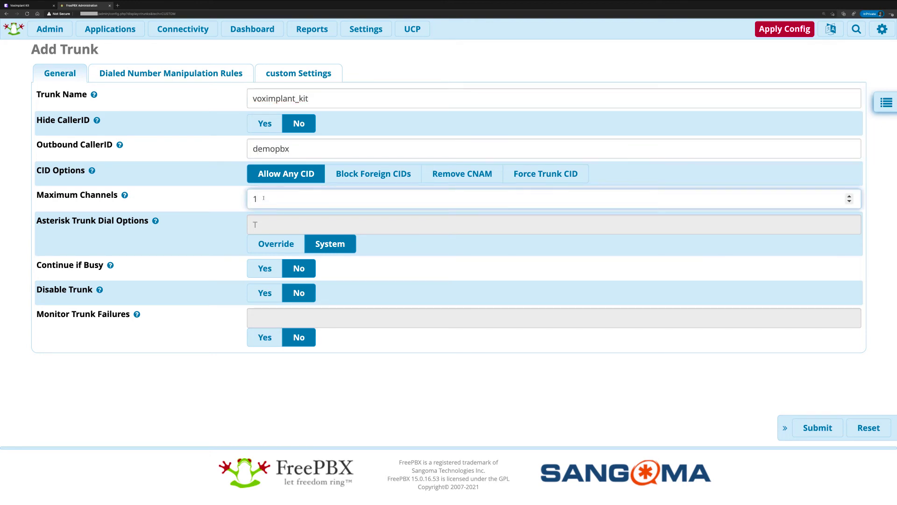
- Set the custom dial string to SIP/ plus the pasted scenario SIP URI and submit the trunk
left_click(303, 77)
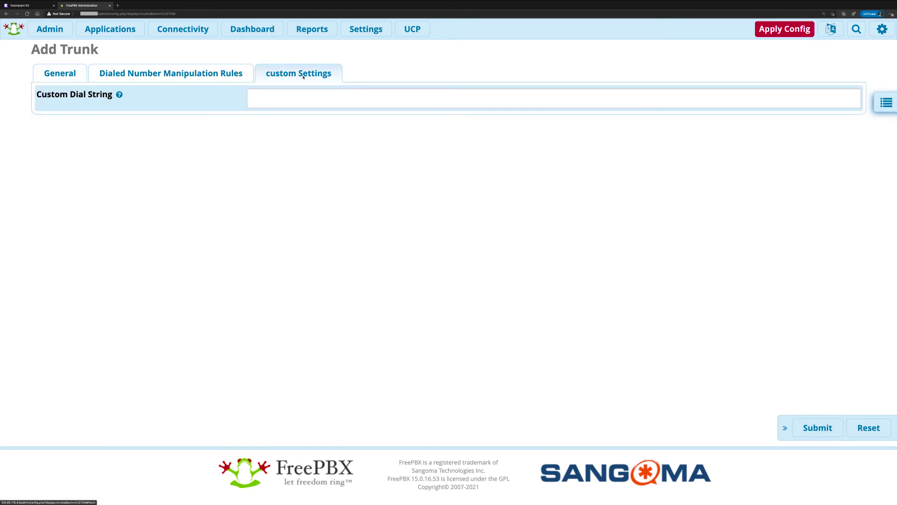
left_click(276, 95)
type("SIP/")
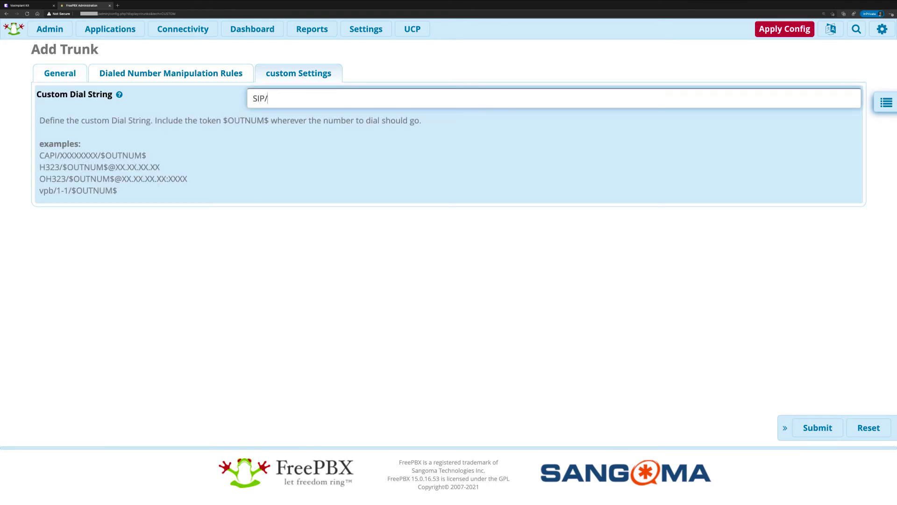
key("Tab")
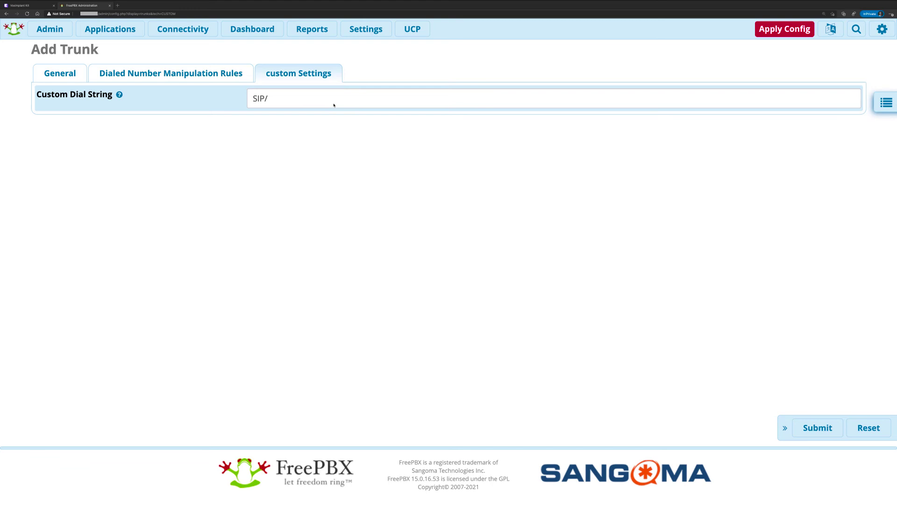
left_click(334, 105)
key("ctrl+v")
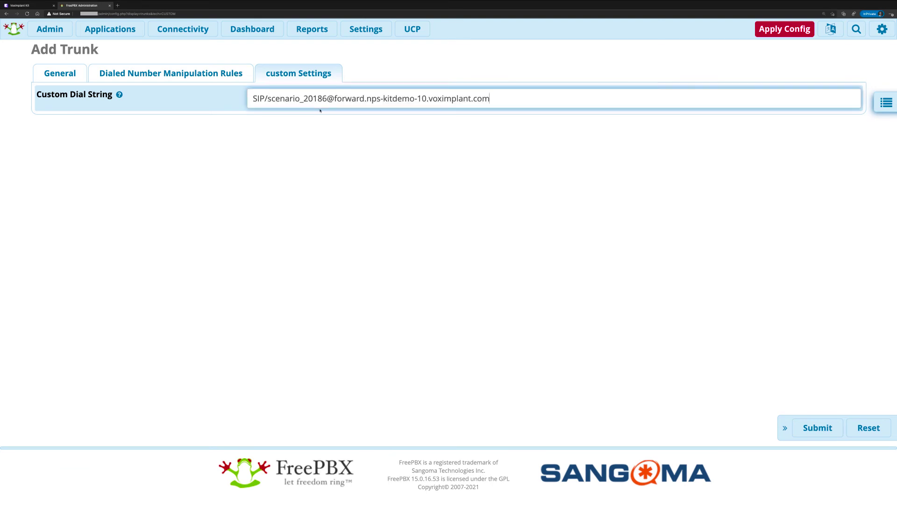
left_click(818, 428)
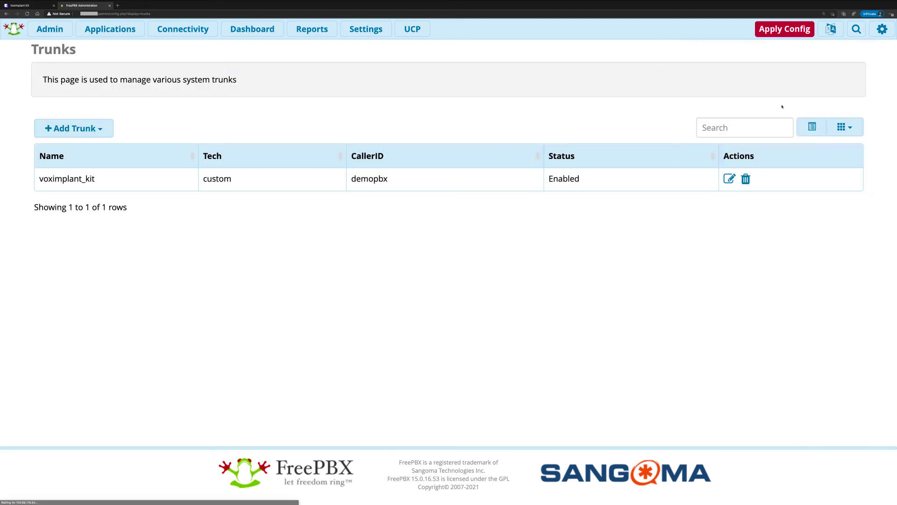
- Apply the new voximplant_kit trunk configuration in FreePBX
left_click(781, 31)
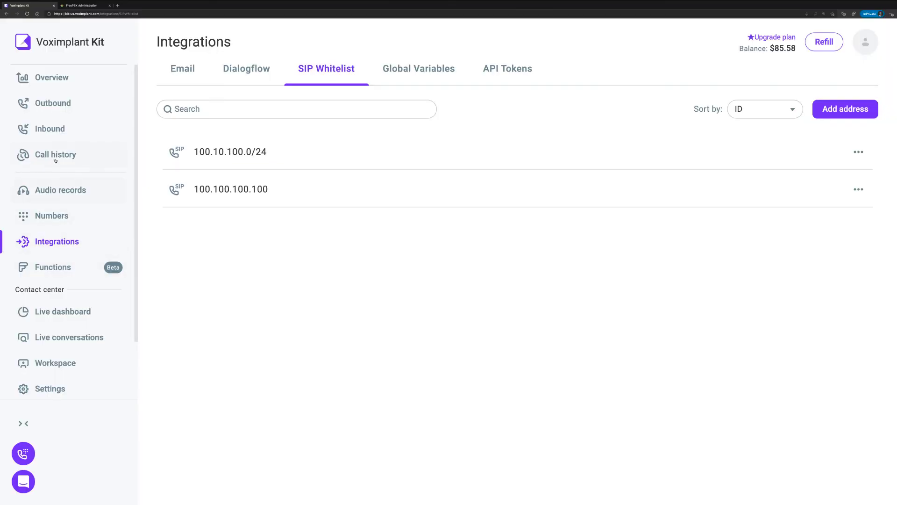
- Check the 18:06 test call in Call history, then open the 'How to set up SIP for incoming calls' guide
left_click(55, 159)
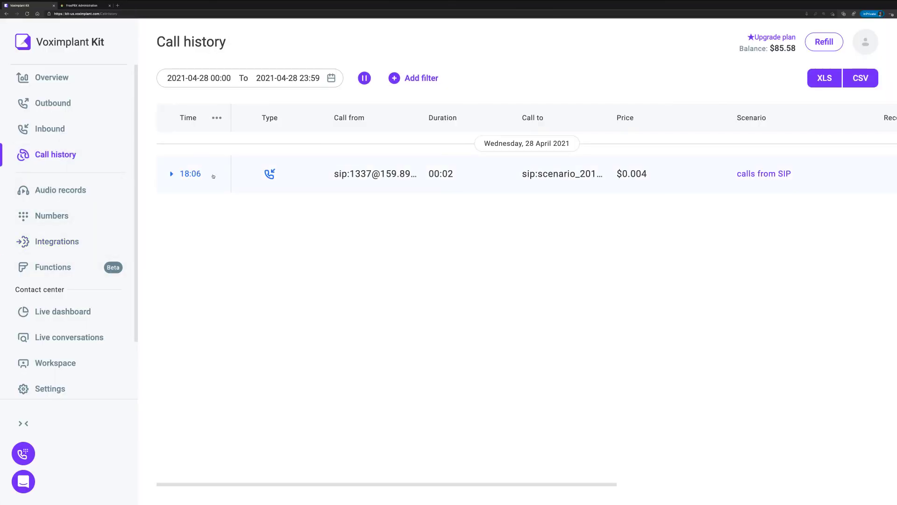
left_click(172, 174)
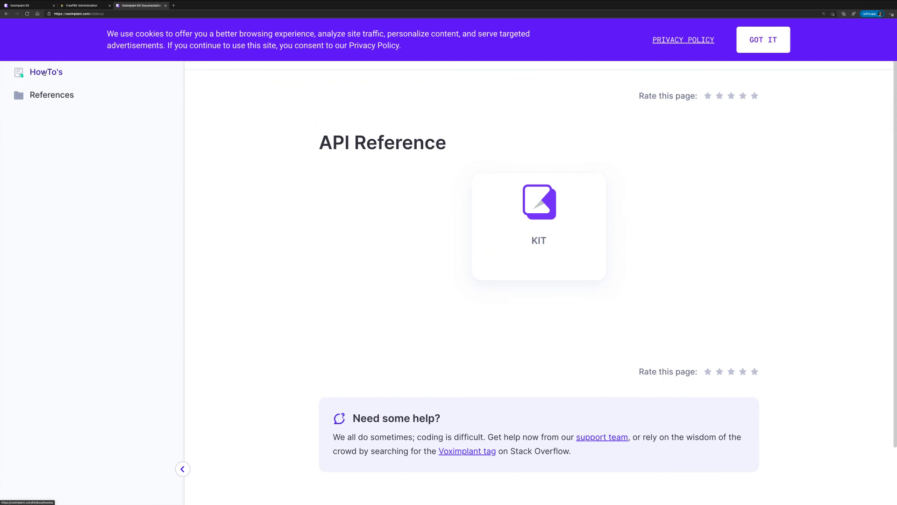
left_click(44, 73)
left_click(100, 310)
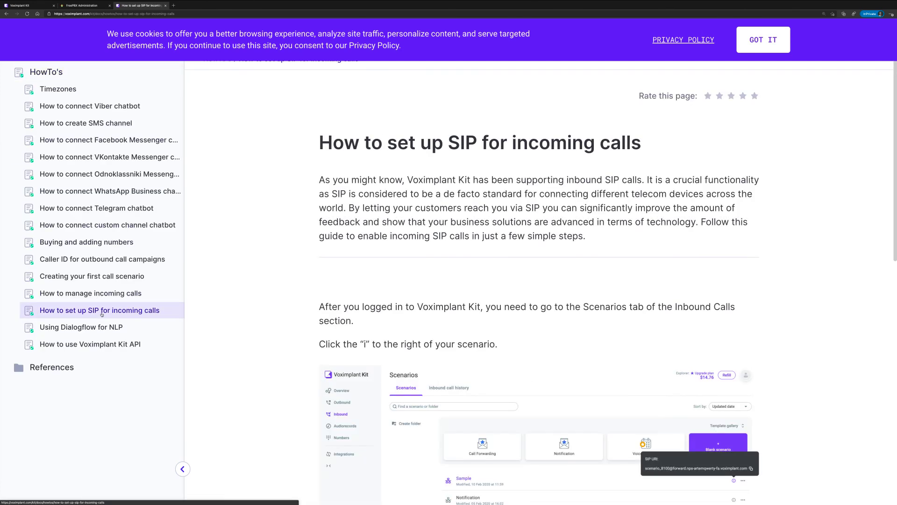
scroll(380, 356, "down", 10)
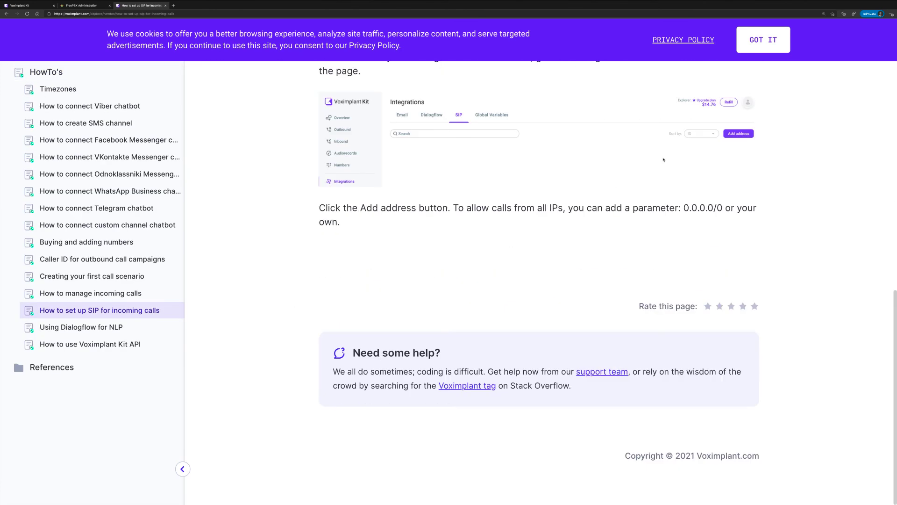